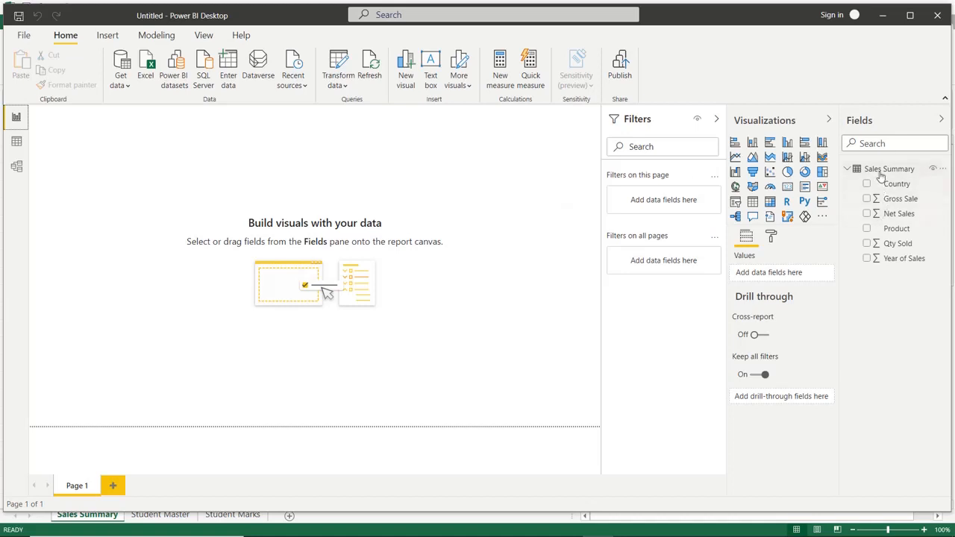
Show the Sales Summary table's data and inspect its Gross Sale and Net Sales columns
{"action": "left_click", "coordinate": [17, 141]}
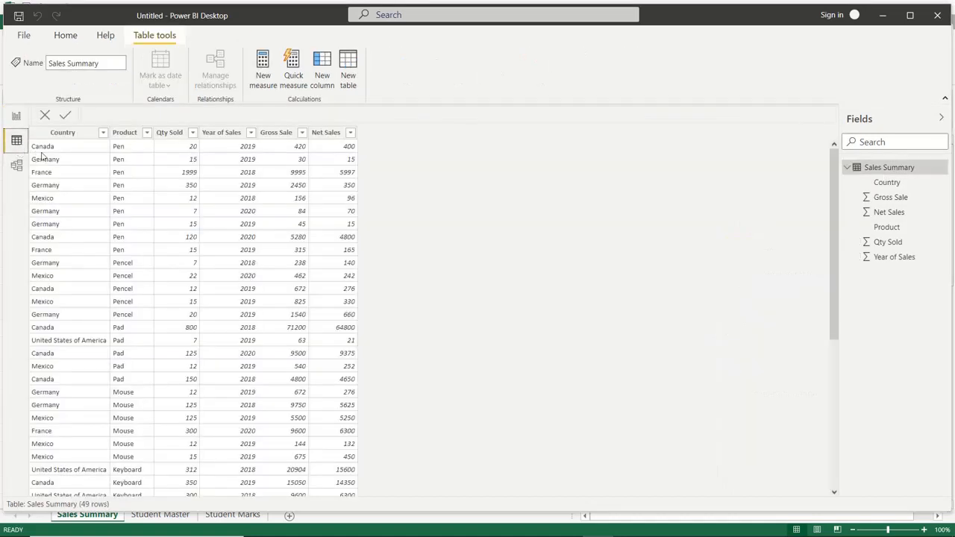
{"action": "left_click", "coordinate": [274, 133]}
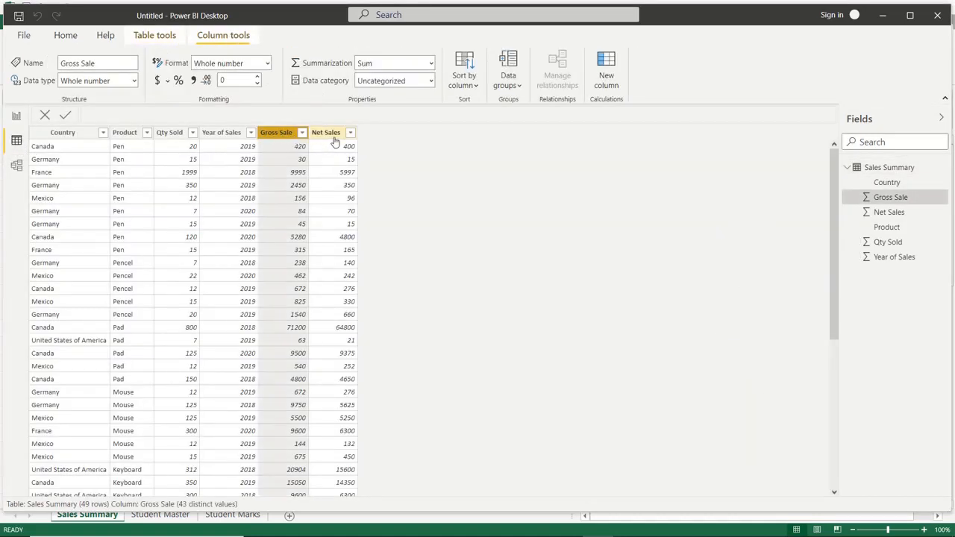
{"action": "left_click", "coordinate": [333, 135]}
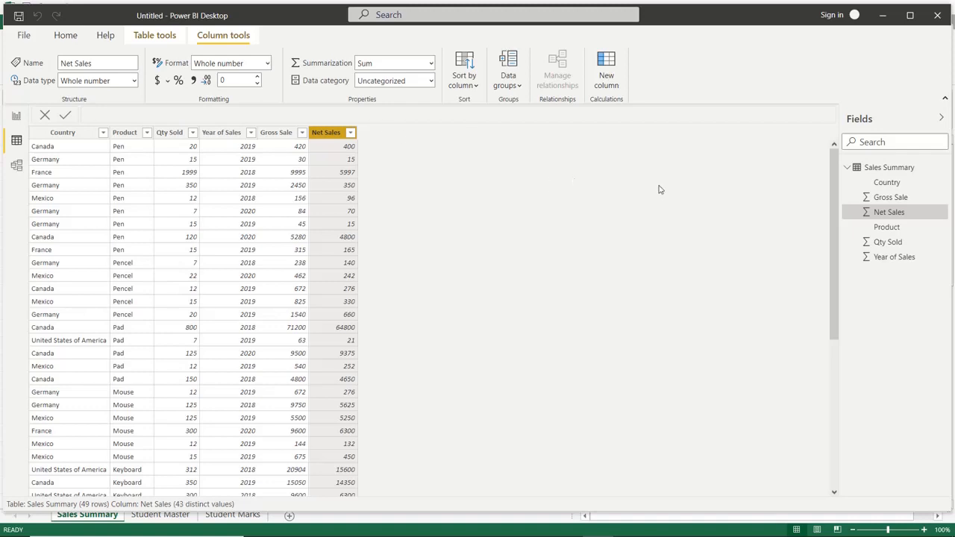
Create a measure in Sales Summary named Measure_TotalSales that sums the Gross Sale column with SUM('Sales Summary'[Gross Sale])
{"action": "right_click", "coordinate": [877, 171]}
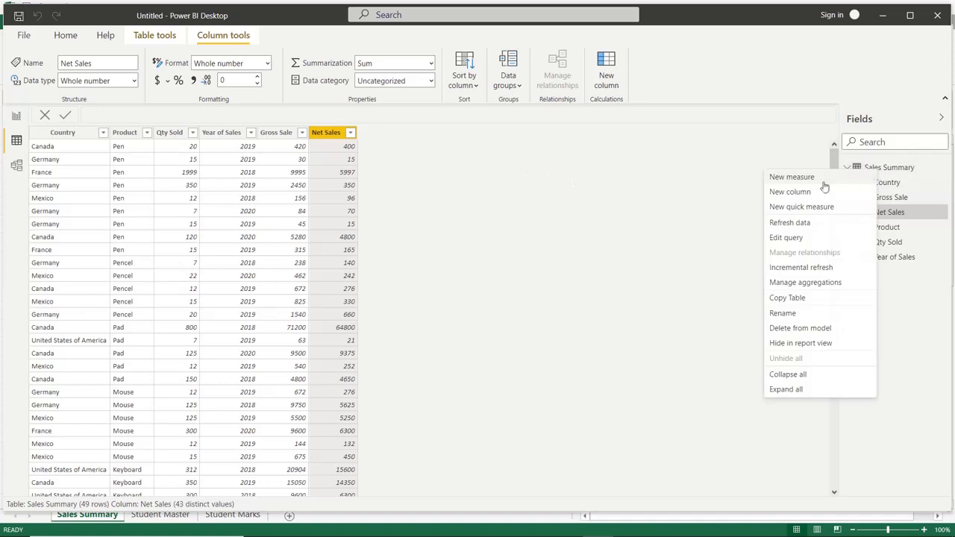
{"action": "left_click", "coordinate": [795, 177]}
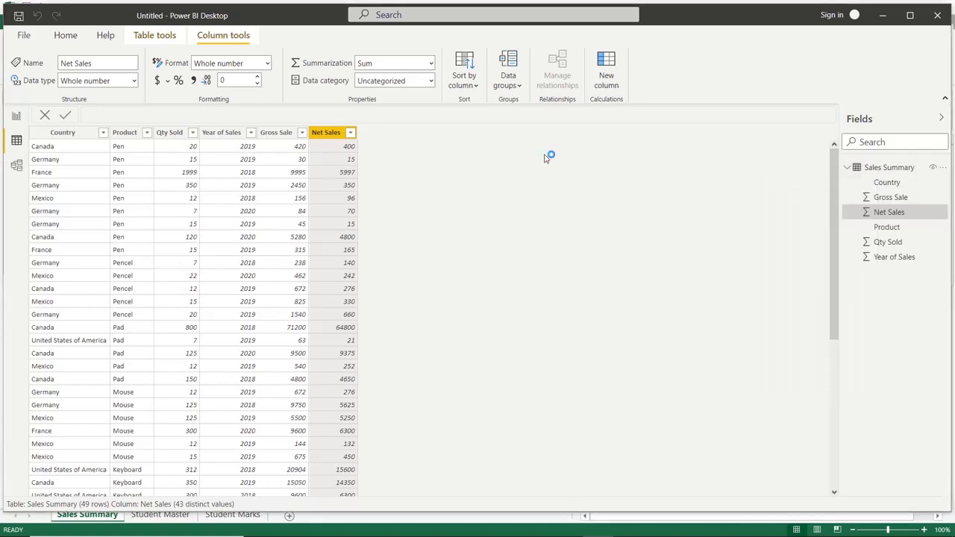
{"action": "left_click", "coordinate": [121, 114]}
{"action": "type", "text": "_TotalSales = "}
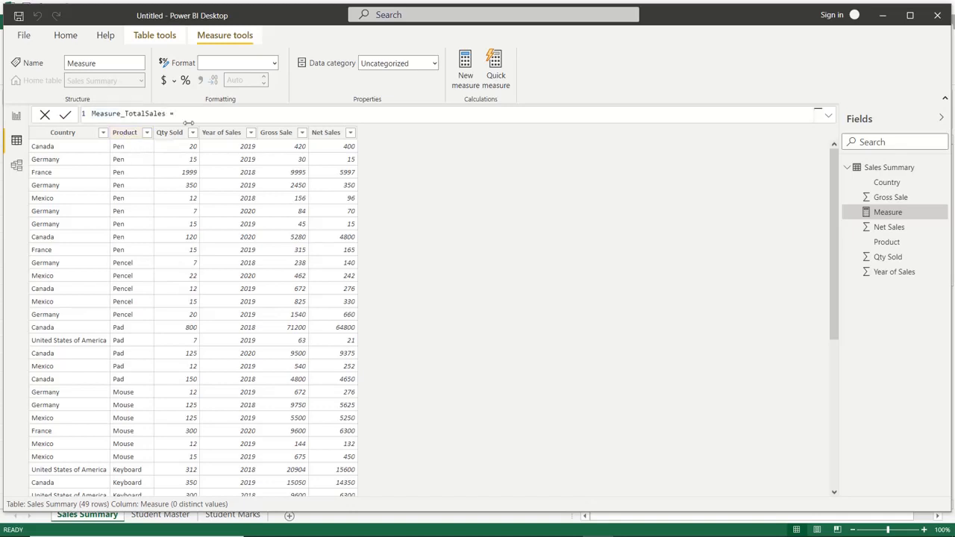
{"action": "type", "text": "SUm('S"}
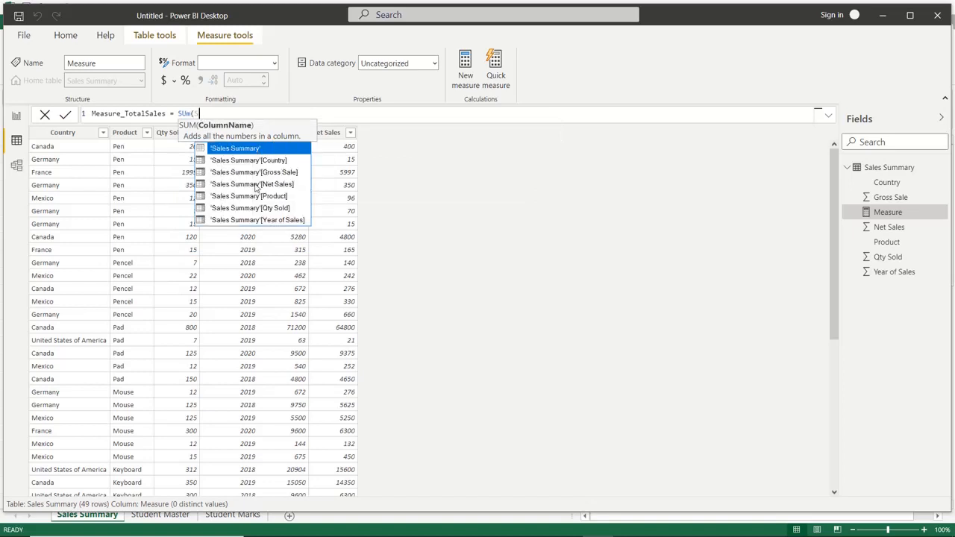
{"action": "left_click", "coordinate": [258, 172]}
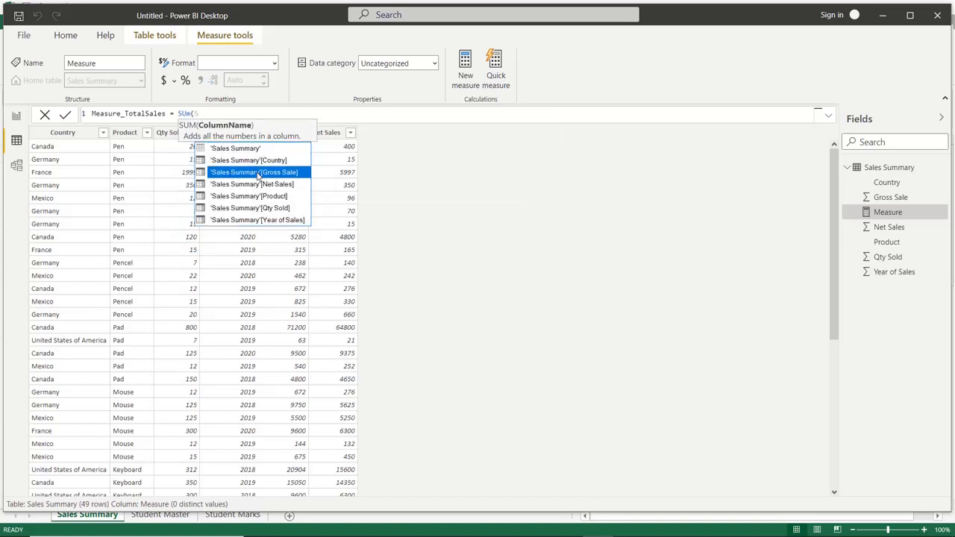
{"action": "left_click", "coordinate": [258, 174]}
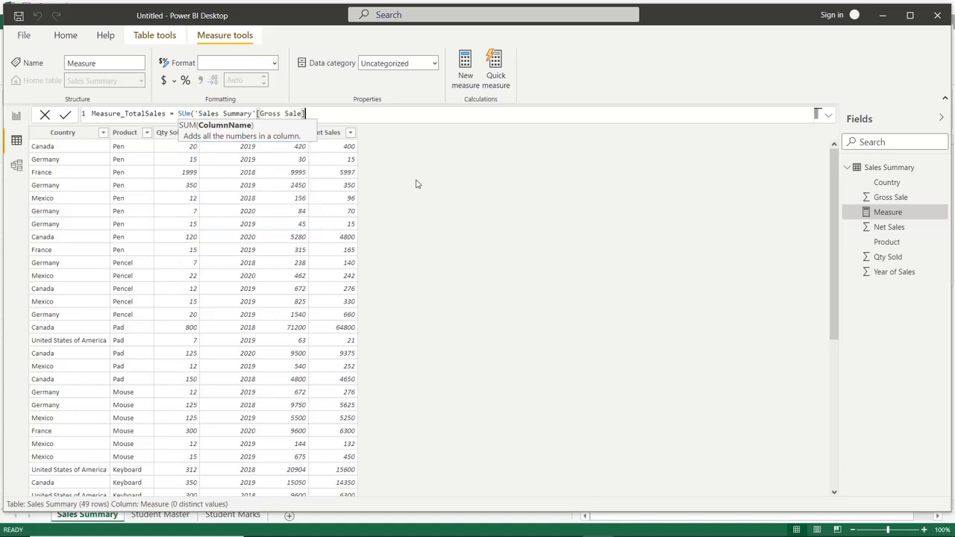
{"action": "type", "text": ")"}
{"action": "key", "text": "Return"}
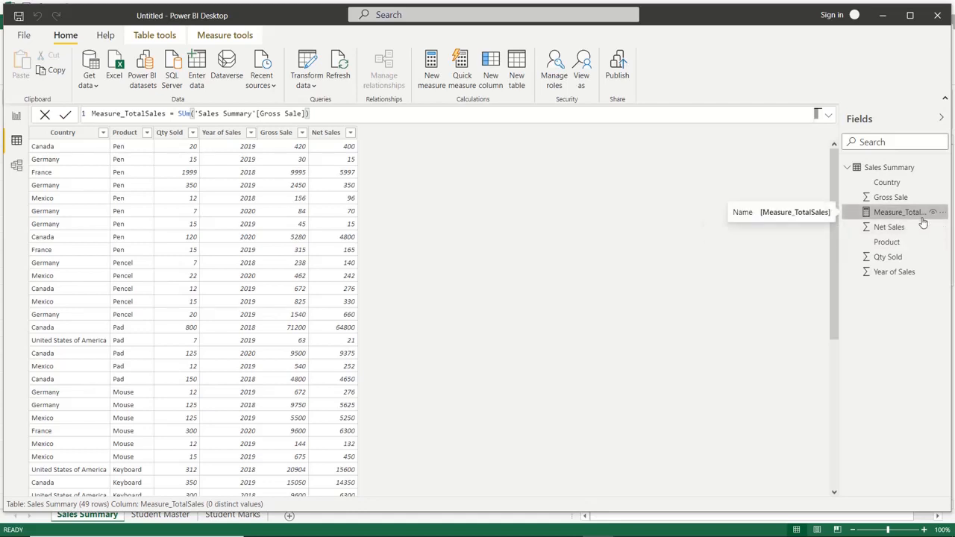
Insert a table visual on the report page showing Product and Measure_TotalSales
{"action": "left_click", "coordinate": [17, 119]}
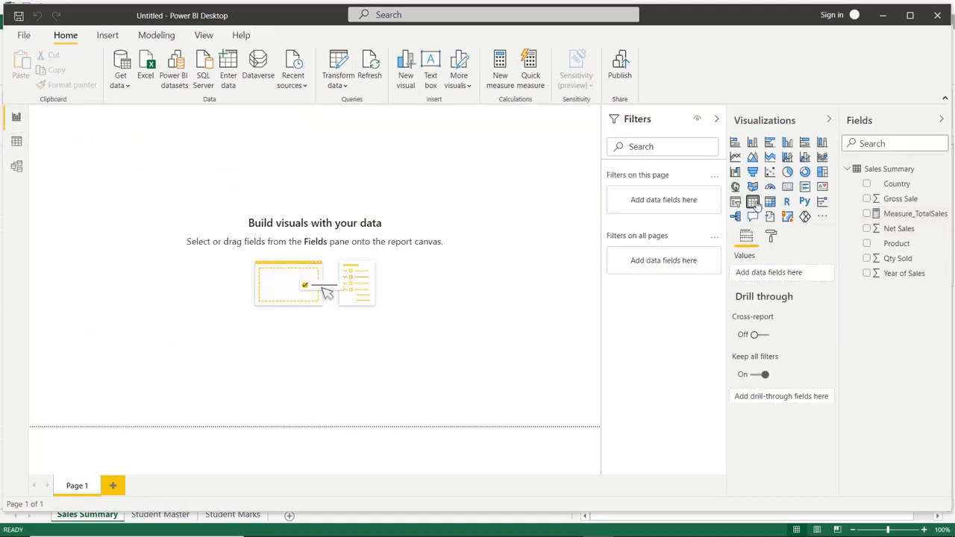
{"action": "left_click", "coordinate": [752, 201]}
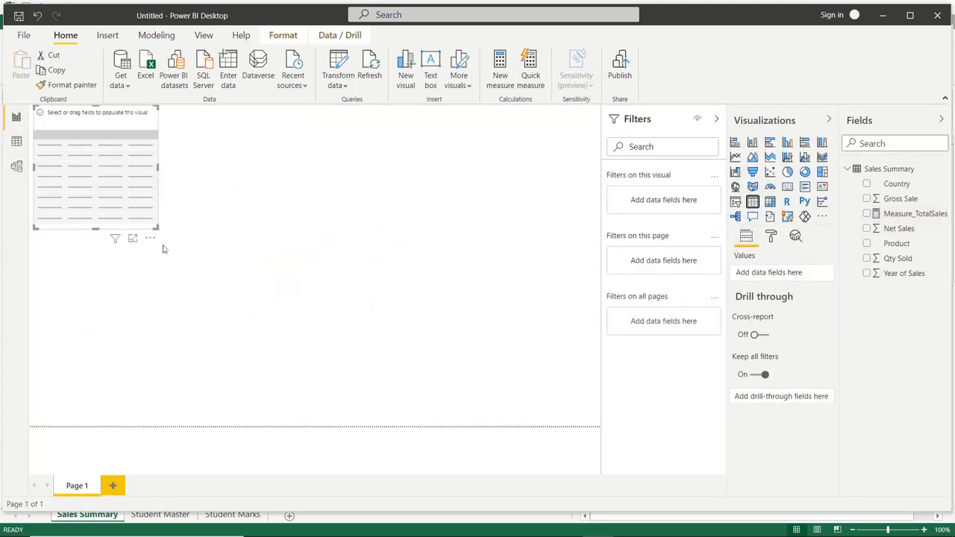
{"action": "left_click", "coordinate": [866, 245]}
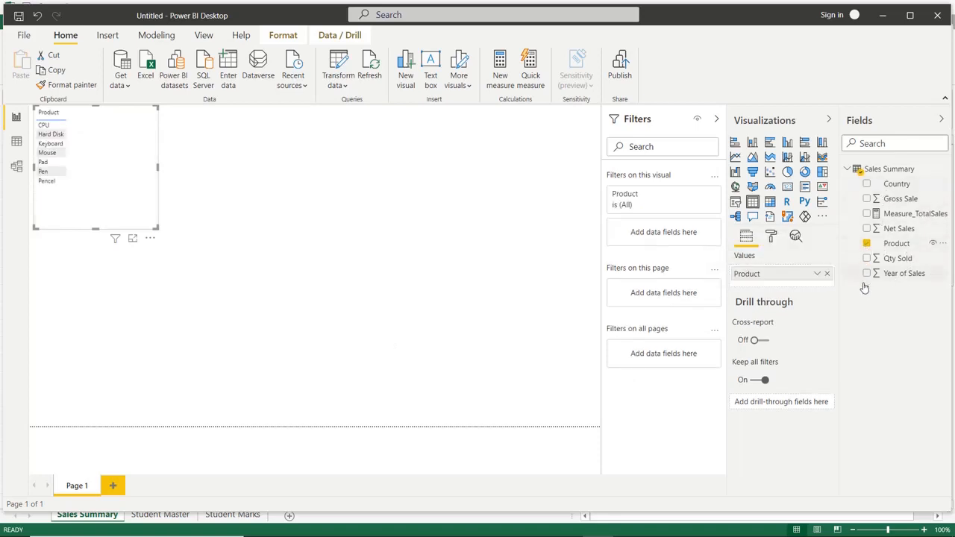
{"action": "left_click", "coordinate": [867, 214]}
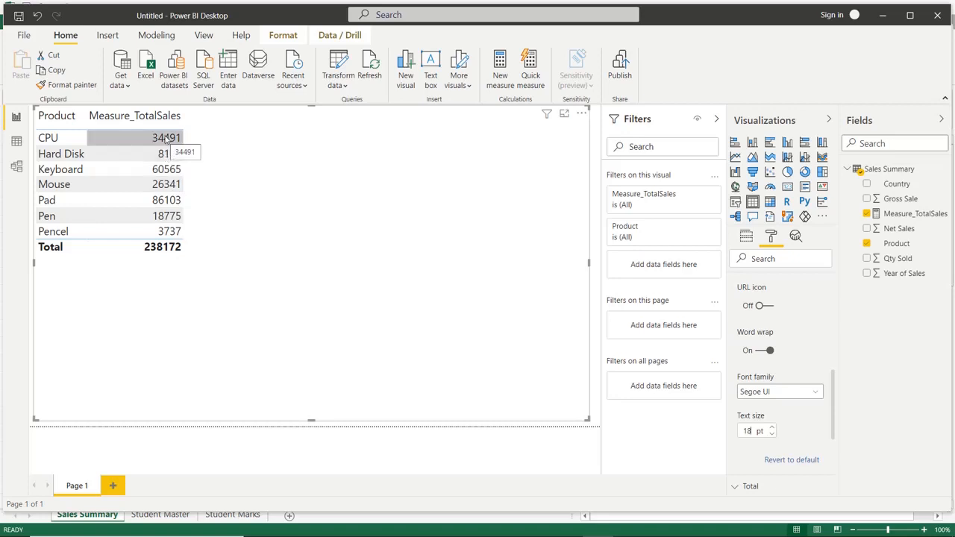
Add a new measure to Sales Summary named Measure_Profit and begin its formula with the SUMX function
{"action": "left_click", "coordinate": [16, 141]}
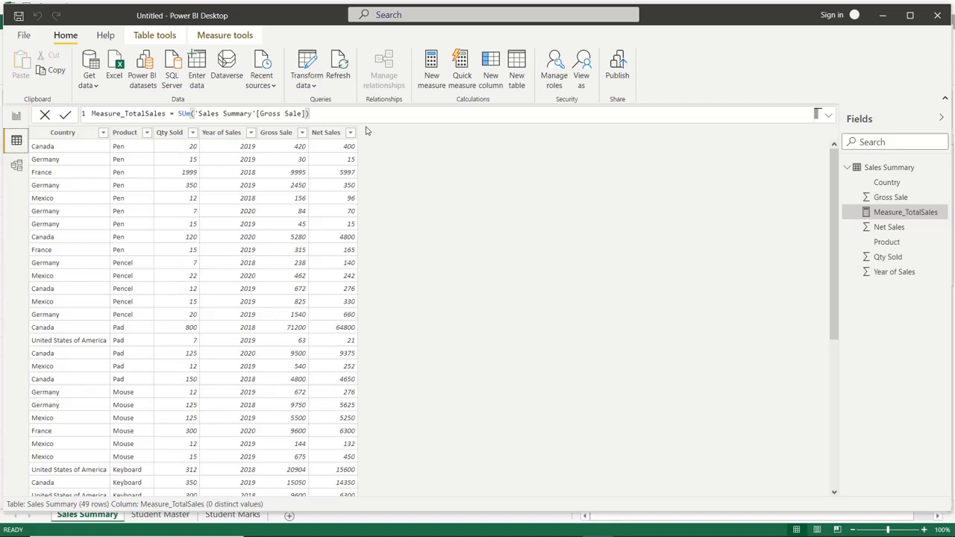
{"action": "right_click", "coordinate": [880, 174]}
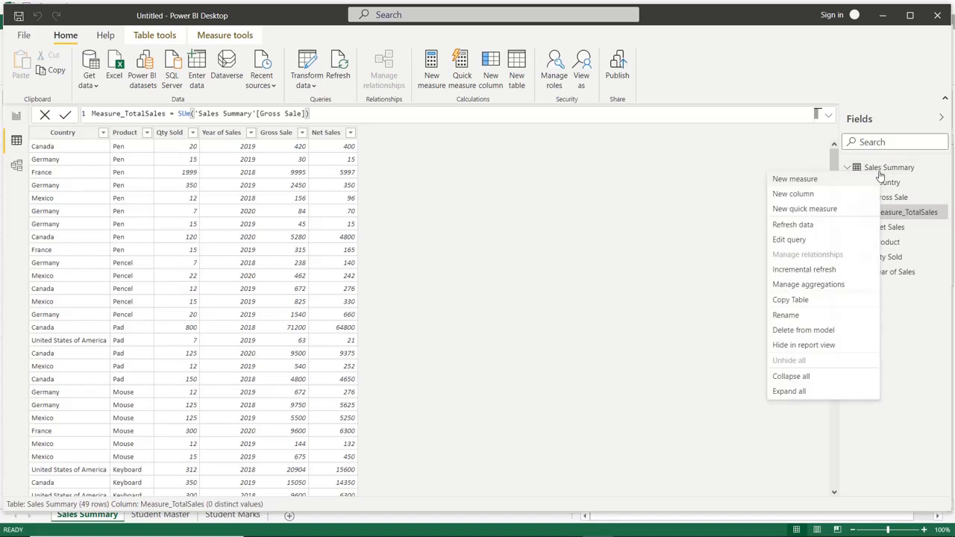
{"action": "left_click", "coordinate": [802, 182]}
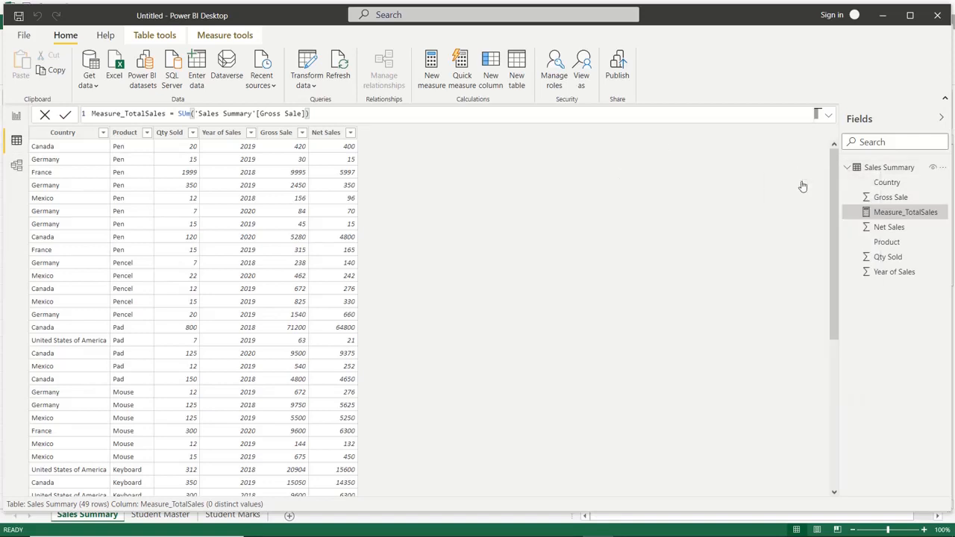
{"action": "left_click", "coordinate": [121, 115]}
{"action": "type", "text": "_"}
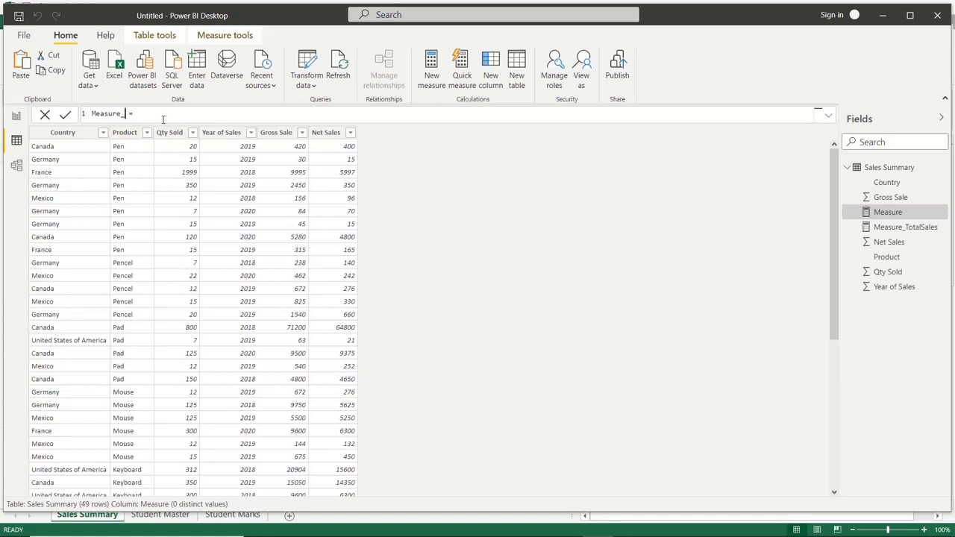
{"action": "type", "text": "P"}
{"action": "type", "text": "ofit = SUMX"}
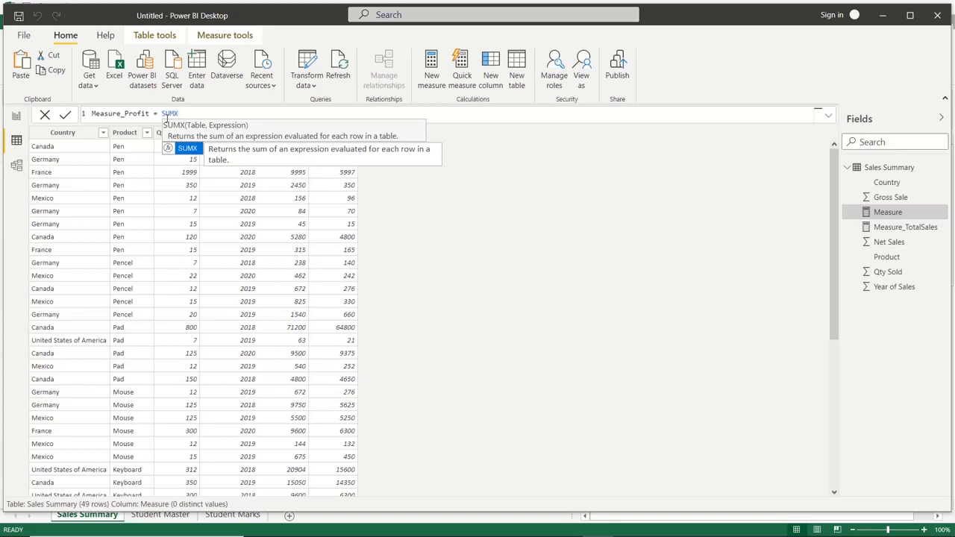
{"action": "type", "text": "("}
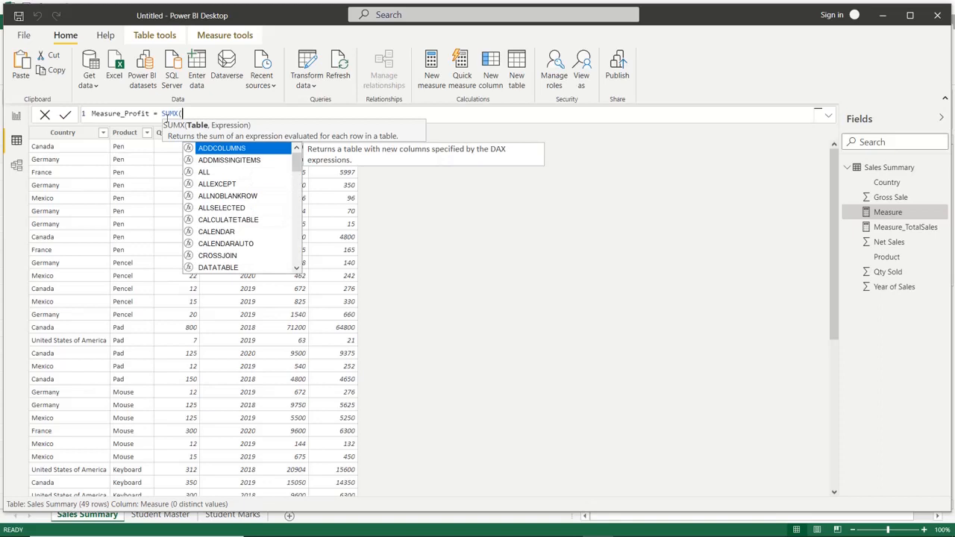
Complete the SUMX formula with table 'Sales Summary' and expression 'Sales Summary'[Gross Sale]-'Sales Summary'[Net Sales], and commit the measure
{"action": "type", "text": "s"}
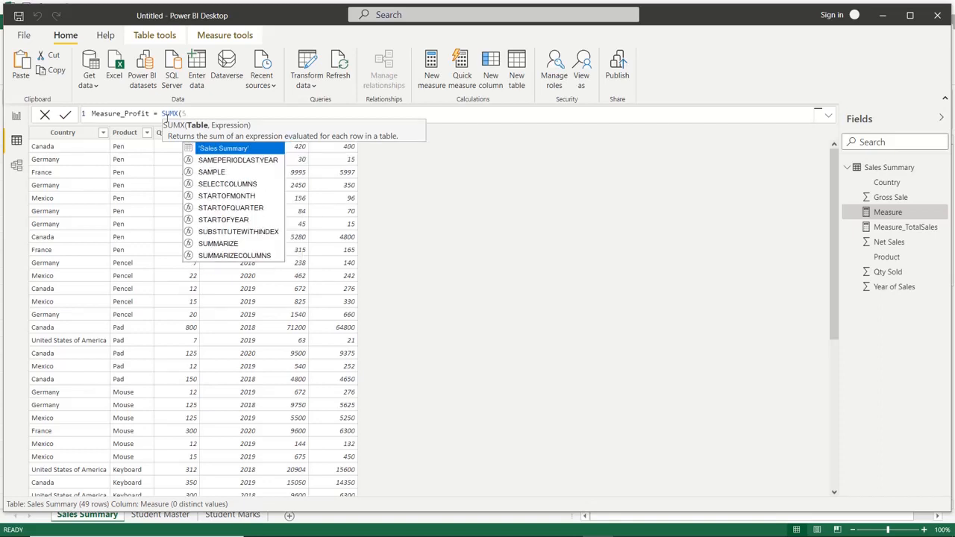
{"action": "left_click", "coordinate": [247, 146]}
{"action": "type", "text": ",'"}
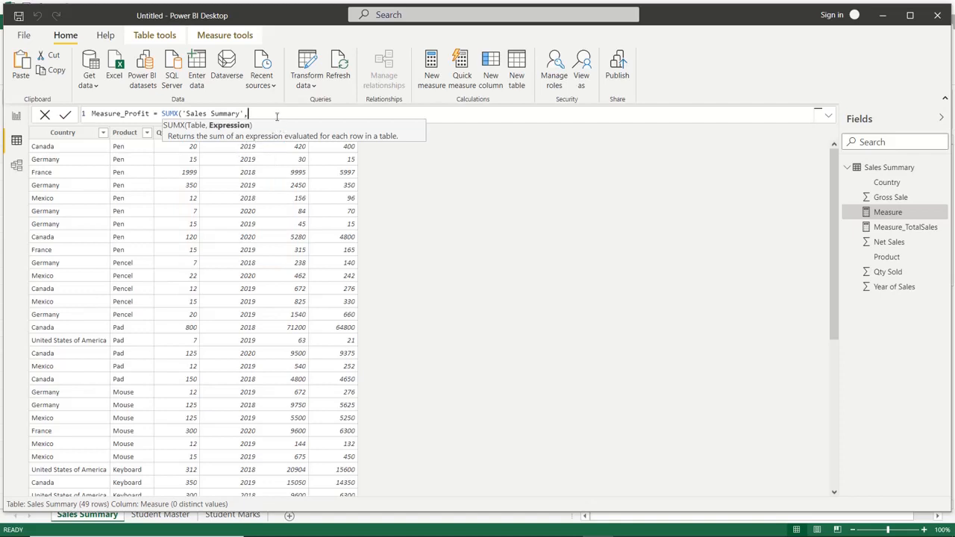
{"action": "type", "text": "Sales Summary'[Gross Sale"}
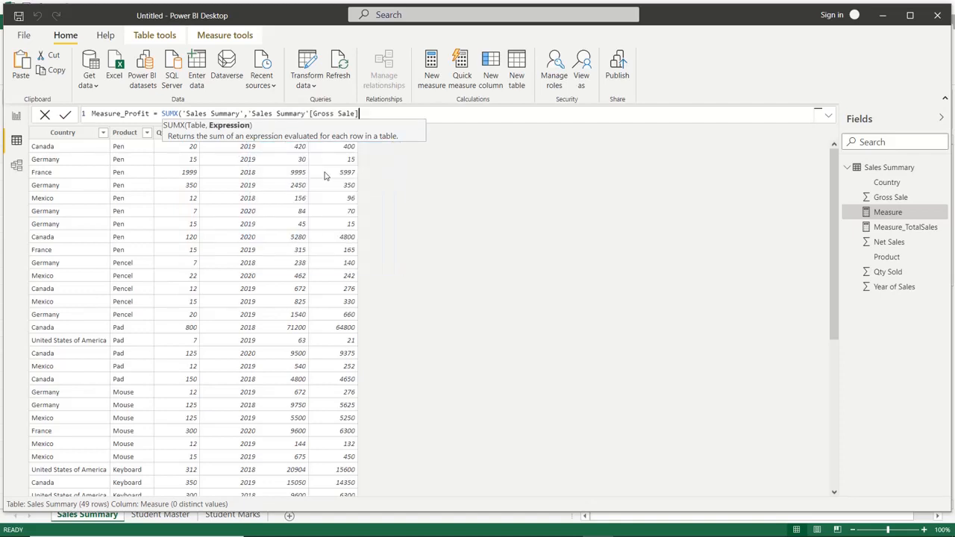
{"action": "left_click", "coordinate": [325, 176]}
{"action": "type", "text": "-S"}
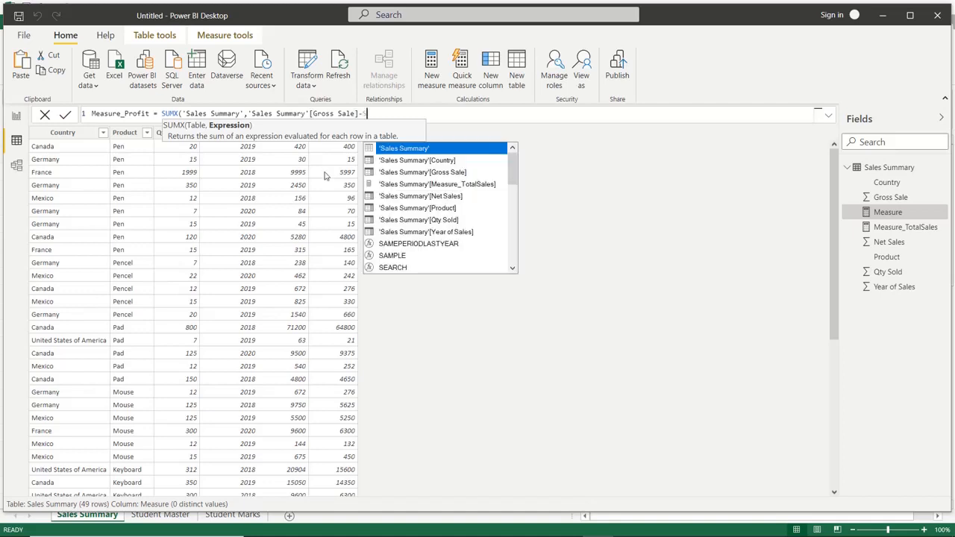
{"action": "left_click", "coordinate": [426, 197]}
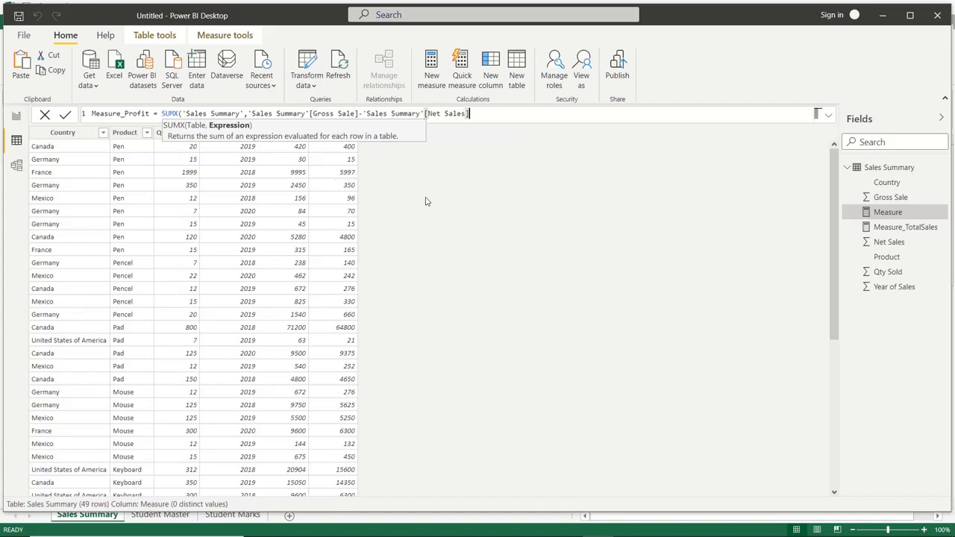
{"action": "type", "text": ")"}
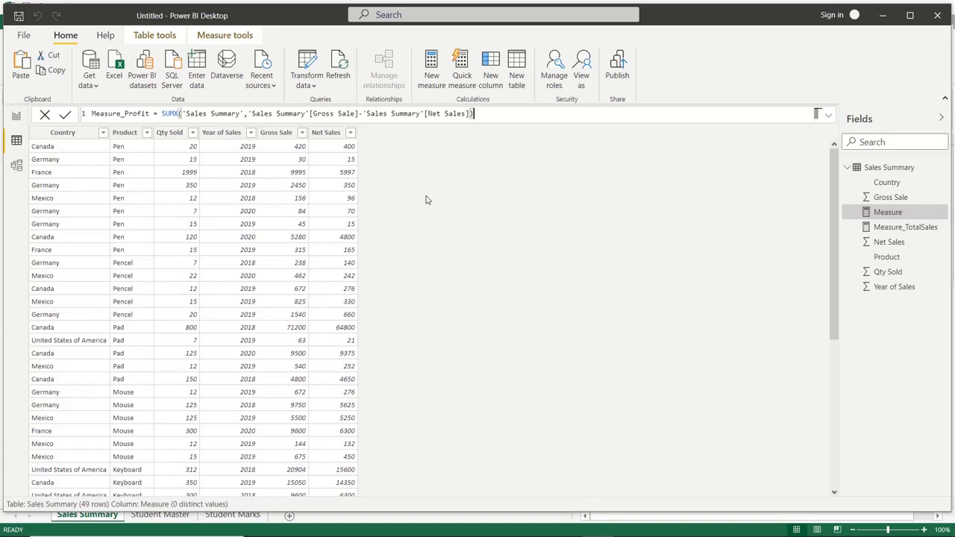
{"action": "key", "text": "Return"}
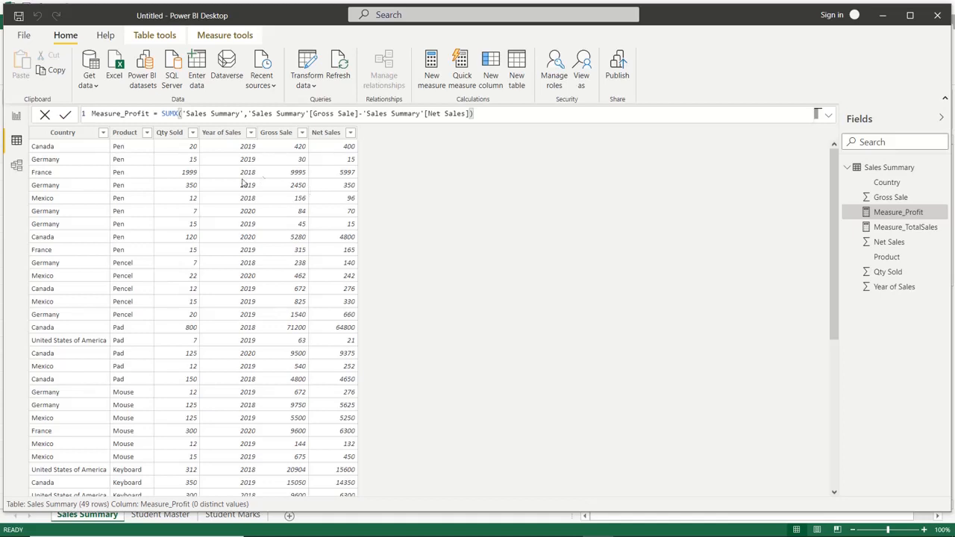
Add Measure_Profit to the report's table visual after Measure_TotalSales
{"action": "left_click", "coordinate": [16, 117]}
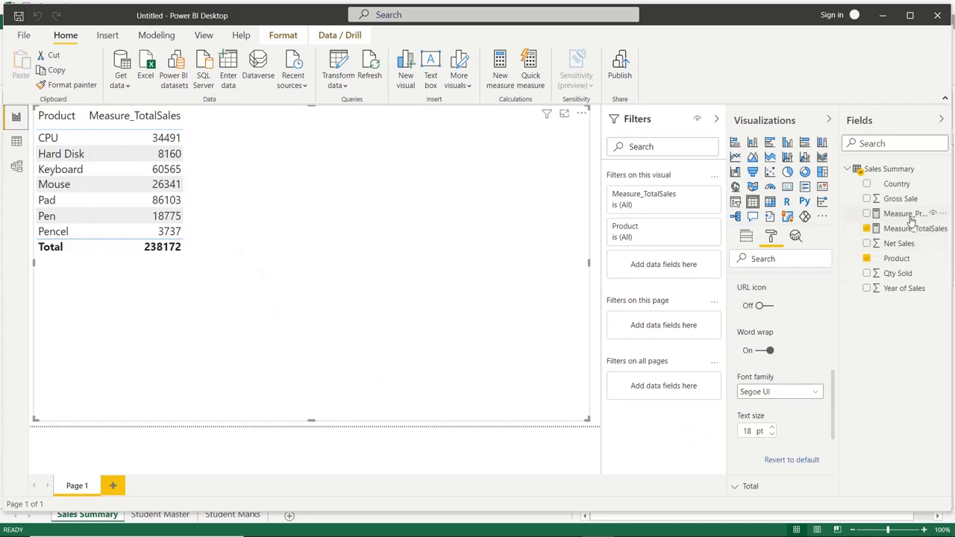
{"action": "left_click_drag", "start_coordinate": [910, 220], "coordinate": [795, 300]}
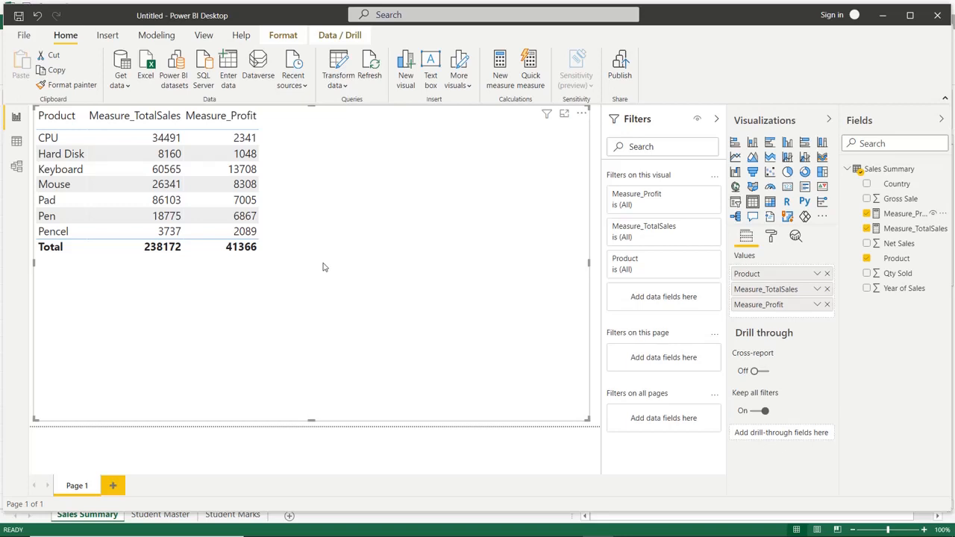
Add a new measure to Sales Summary named Measure_SUM_Profit and begin its formula with SUM of 'Sales Summary'[Gross Sale]
{"action": "left_click", "coordinate": [17, 142]}
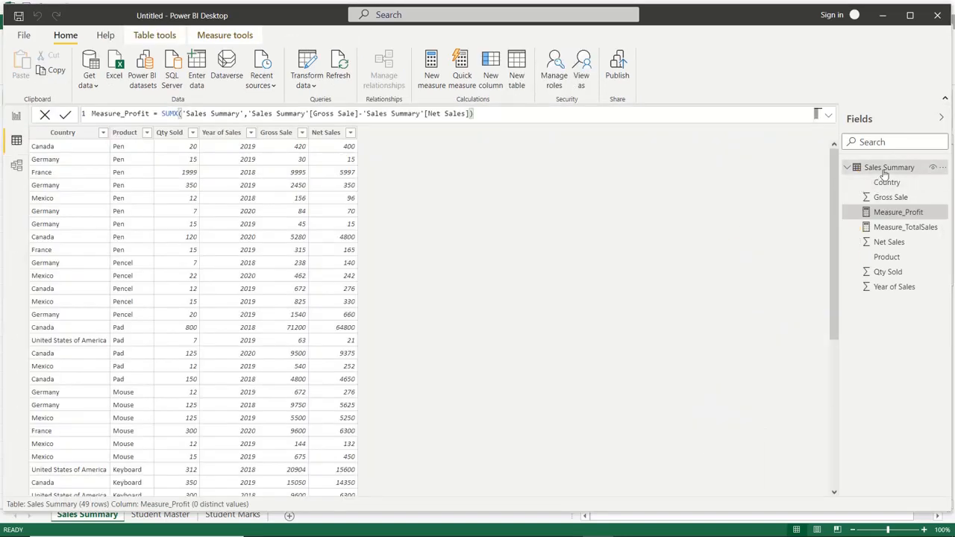
{"action": "right_click", "coordinate": [884, 173]}
{"action": "left_click", "coordinate": [826, 182]}
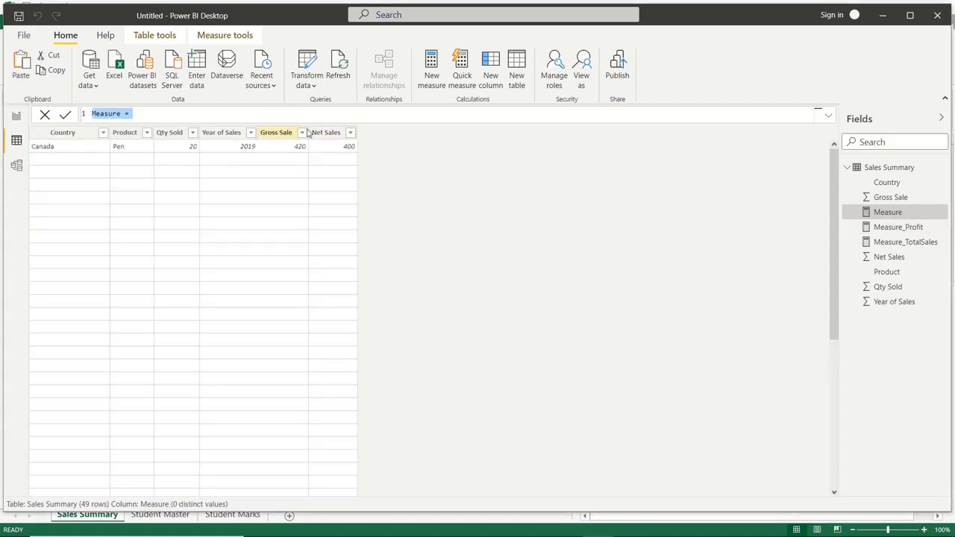
{"action": "left_click", "coordinate": [122, 114]}
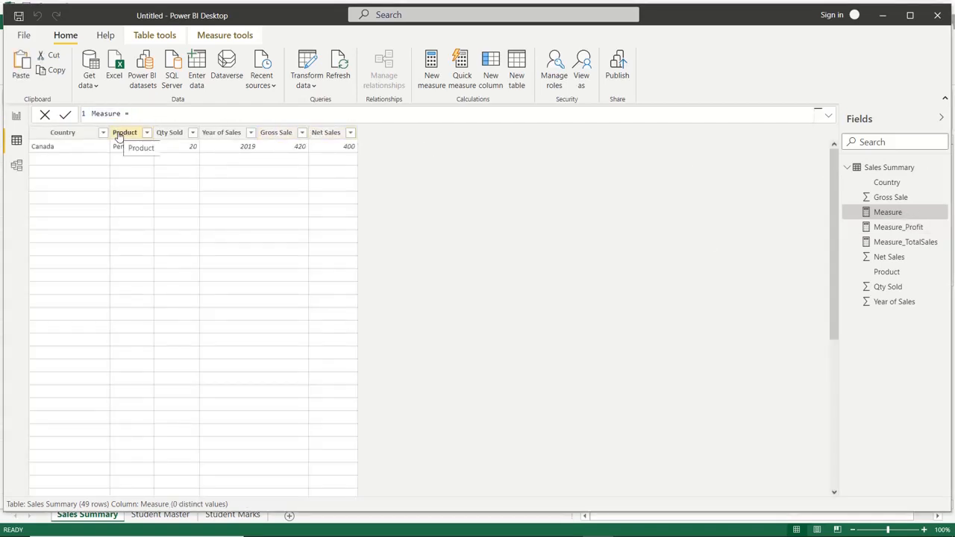
{"action": "type", "text": "_SUM_Profit"}
{"action": "left_click", "coordinate": [190, 115]}
{"action": "type", "text": "SUM("}
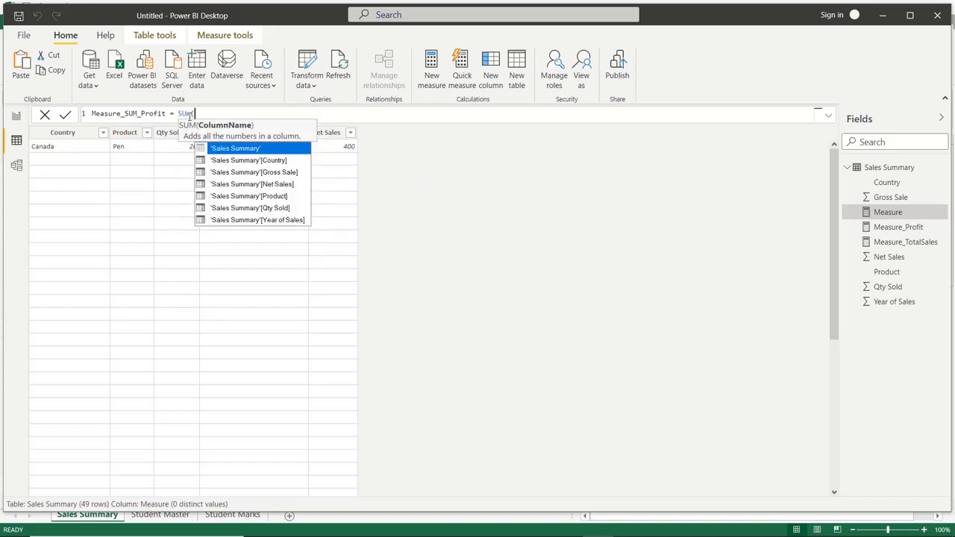
{"action": "left_click", "coordinate": [283, 172]}
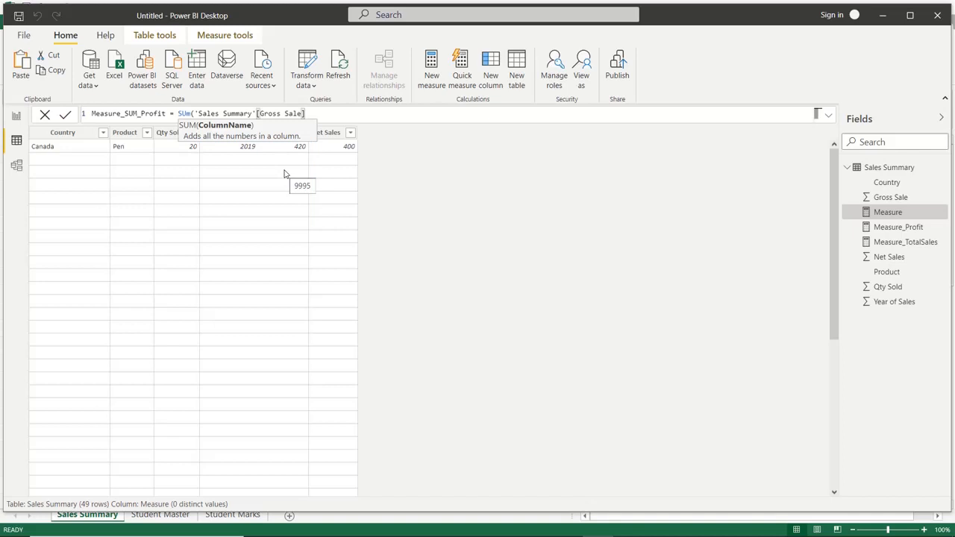
{"action": "type", "text": "-S"}
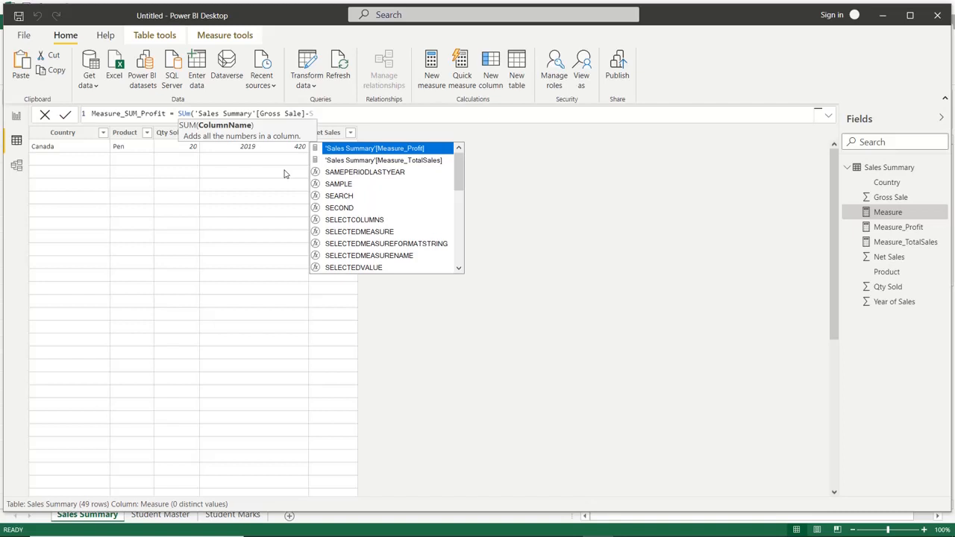
{"action": "key", "text": "BackSpace"}
{"action": "key", "text": "BackSpace"}
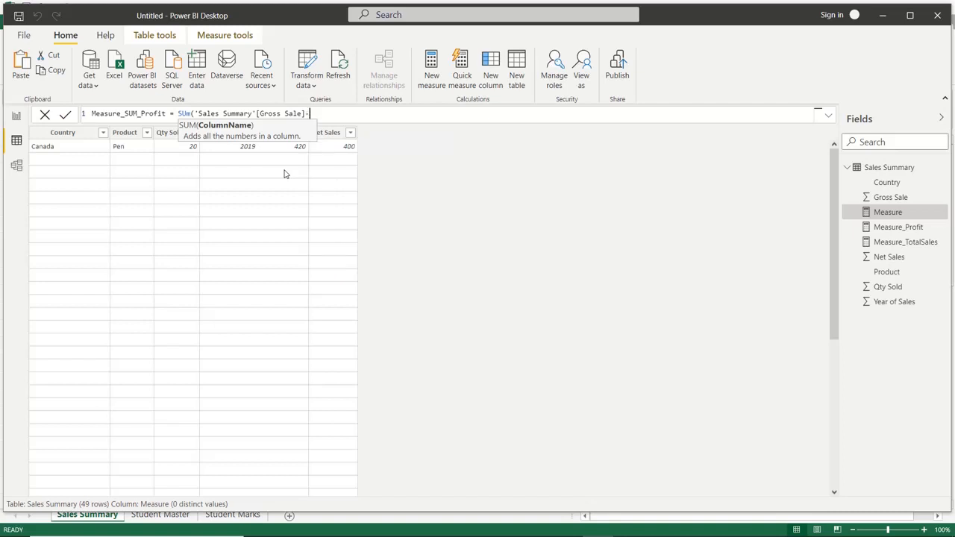
Complete the Measure_SUM_Profit formula by subtracting SUM of 'Sales Summary'[Net Sales], and commit the measure
{"action": "type", "text": ")"}
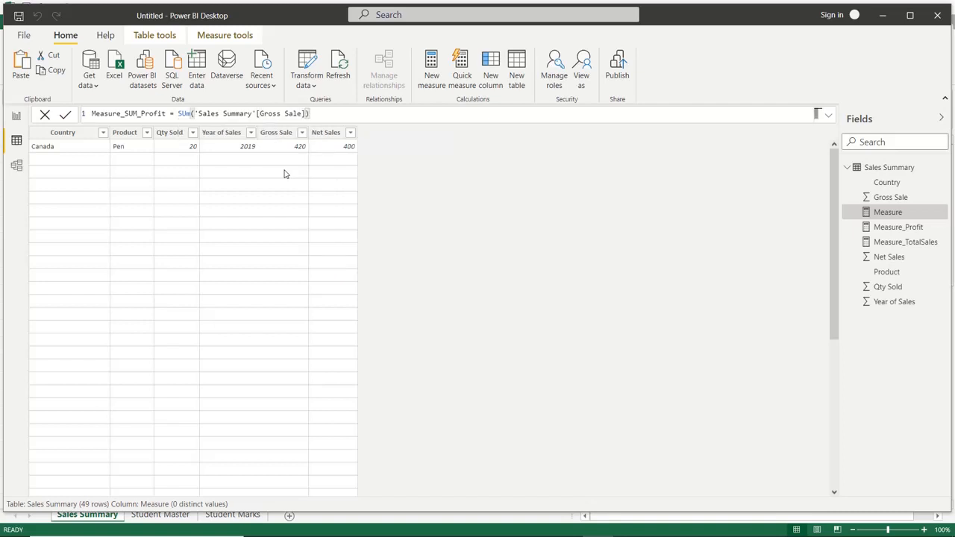
{"action": "type", "text": "-Sum("}
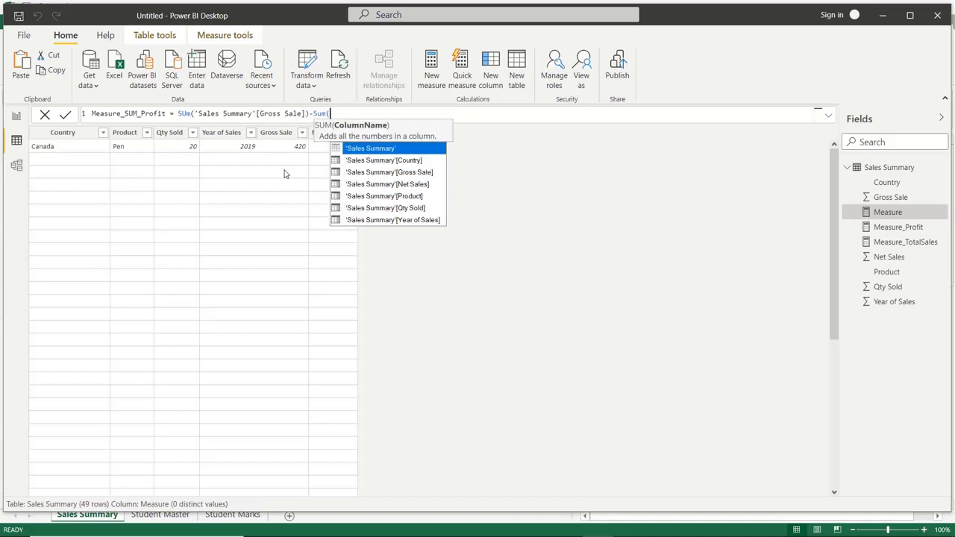
{"action": "left_click", "coordinate": [387, 183]}
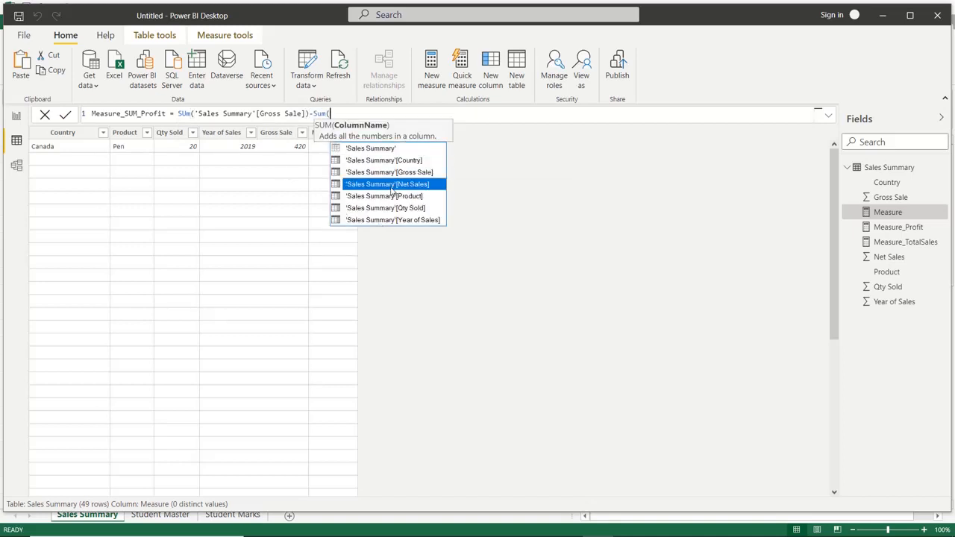
{"action": "type", "text": ")"}
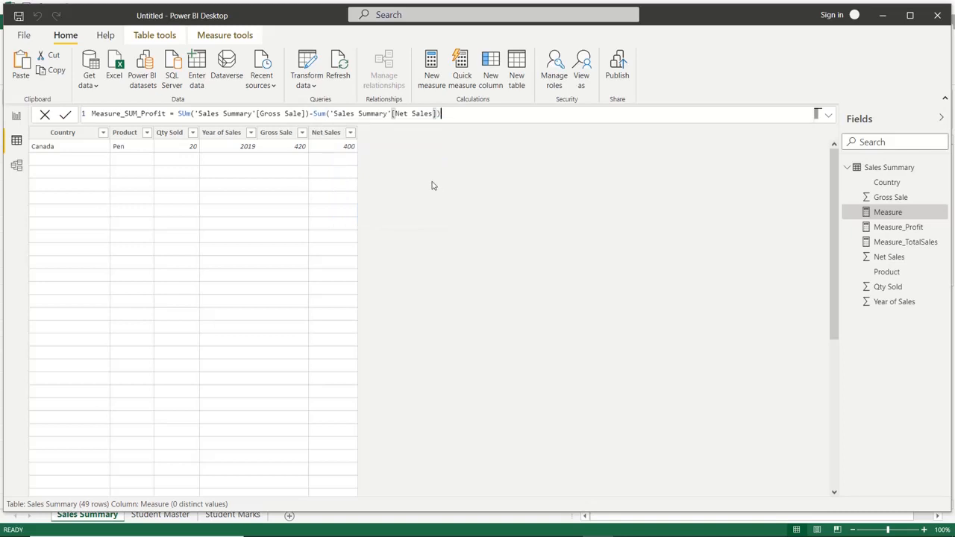
{"action": "key", "text": "Return"}
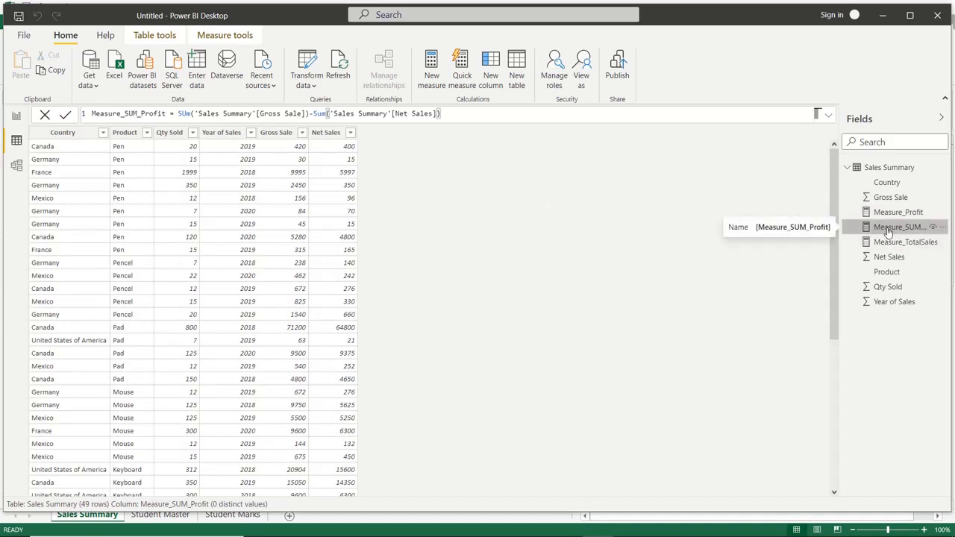
Add Measure_SUM_Profit to the report's table visual after Measure_Profit
{"action": "left_click", "coordinate": [16, 120]}
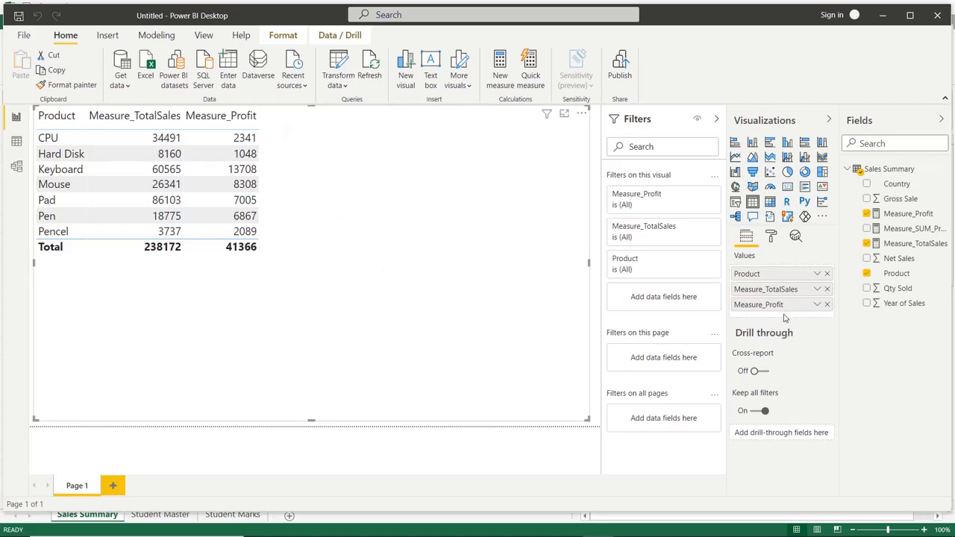
{"action": "left_click_drag", "start_coordinate": [909, 234], "coordinate": [795, 319]}
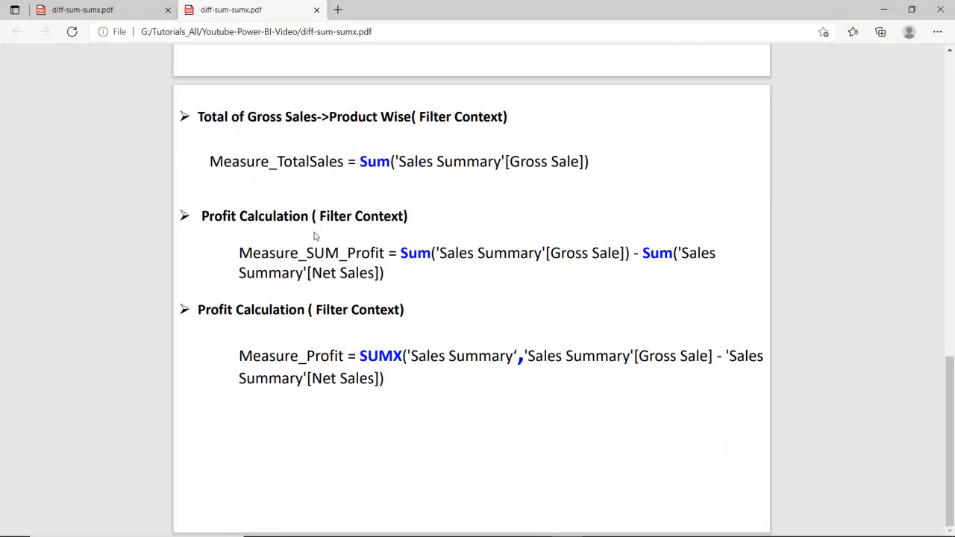
Switch to diff-sum-sumx.pdf in the browser and examine the SUM and SUMX formulas for the total sales and profit measures
{"action": "double_click", "coordinate": [373, 162]}
{"action": "double_click", "coordinate": [529, 162]}
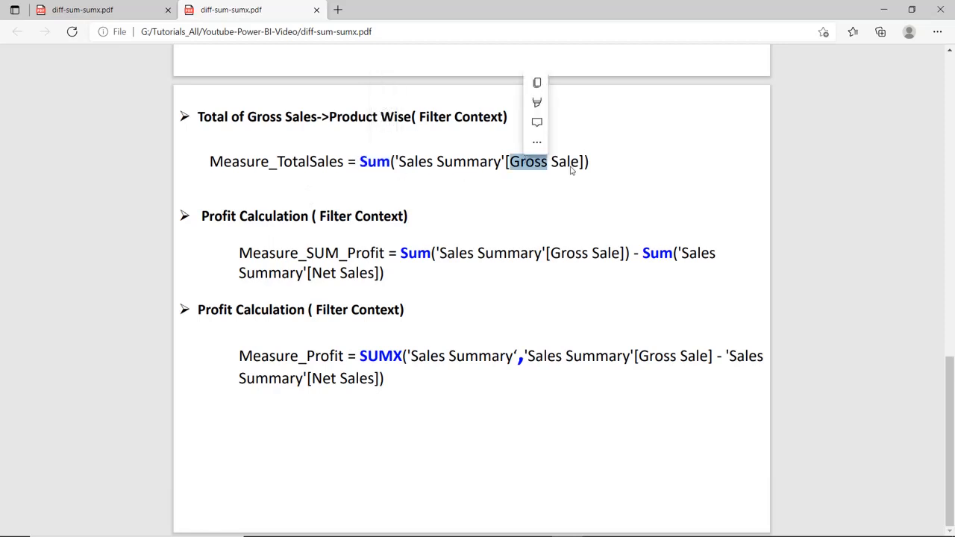
{"action": "left_click", "coordinate": [555, 198]}
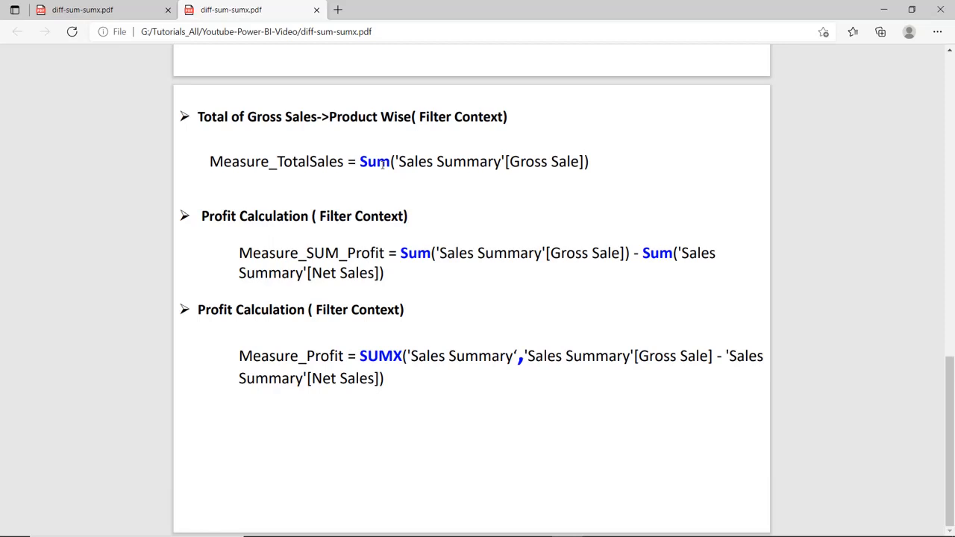
{"action": "left_click_drag", "start_coordinate": [329, 114], "coordinate": [412, 118]}
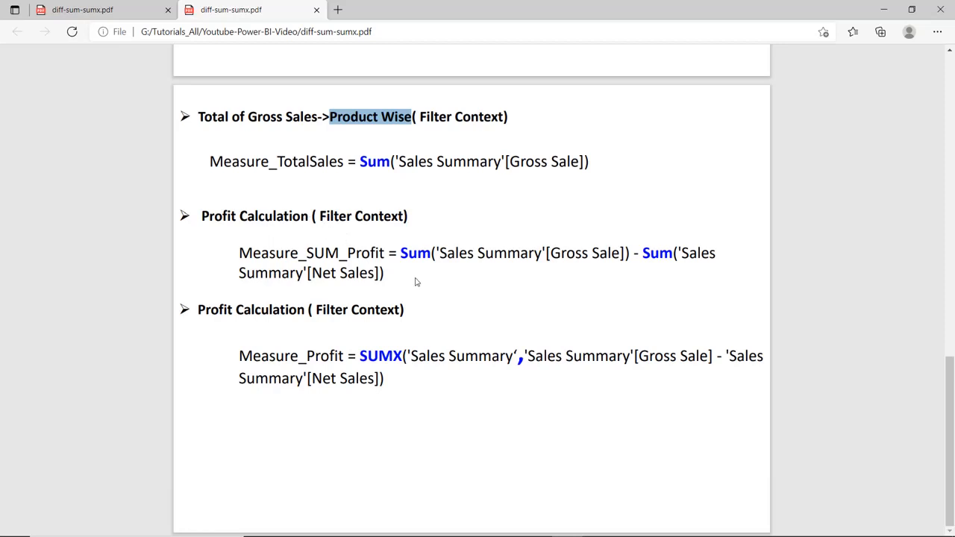
{"action": "mouse_move", "coordinate": [436, 254]}
{"action": "left_mouse_down"}
{"action": "mouse_move", "coordinate": [620, 257]}
{"action": "mouse_move", "coordinate": [418, 255]}
{"action": "left_mouse_up"}
{"action": "left_click", "coordinate": [633, 255]}
{"action": "left_click_drag", "start_coordinate": [634, 255], "coordinate": [716, 254]}
{"action": "left_click_drag", "start_coordinate": [385, 275], "coordinate": [238, 256]}
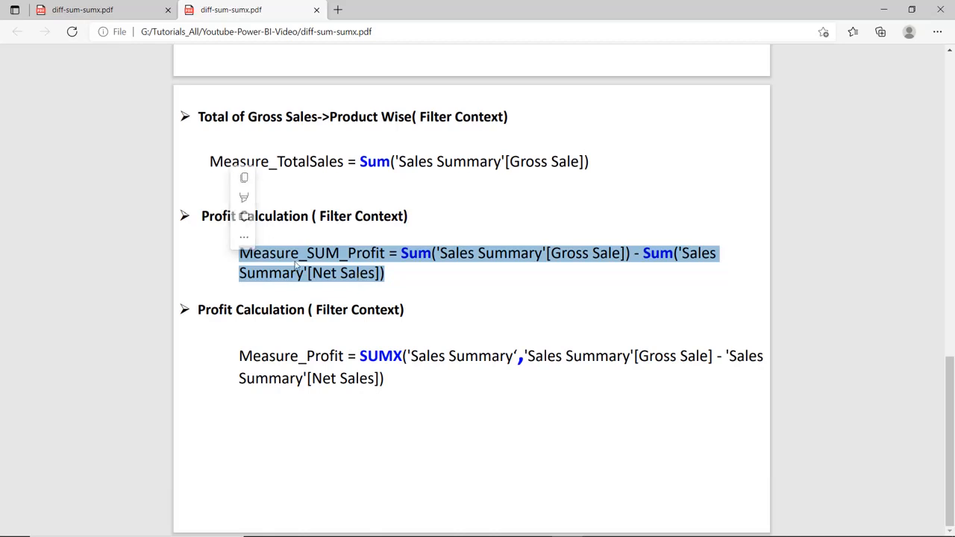
{"action": "double_click", "coordinate": [382, 355]}
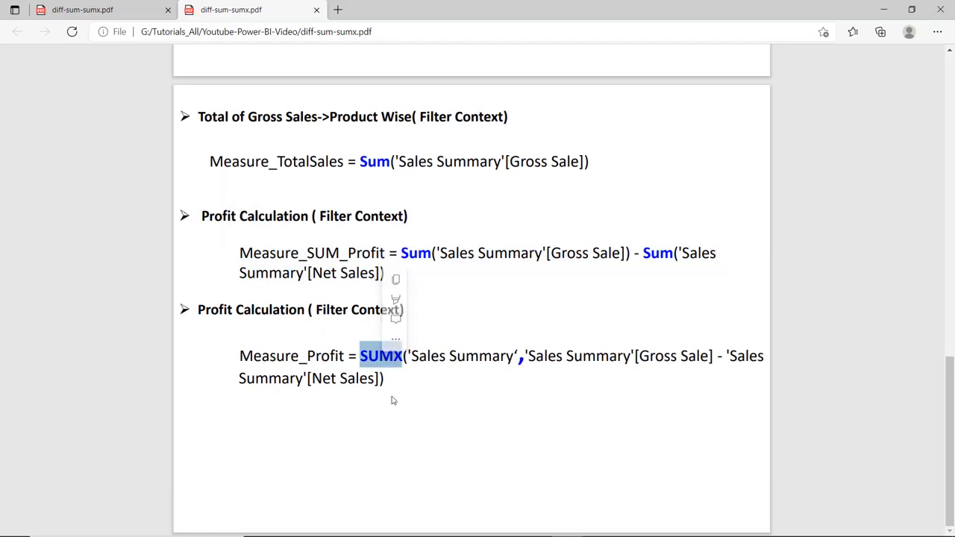
{"action": "left_click_drag", "start_coordinate": [411, 356], "coordinate": [516, 357]}
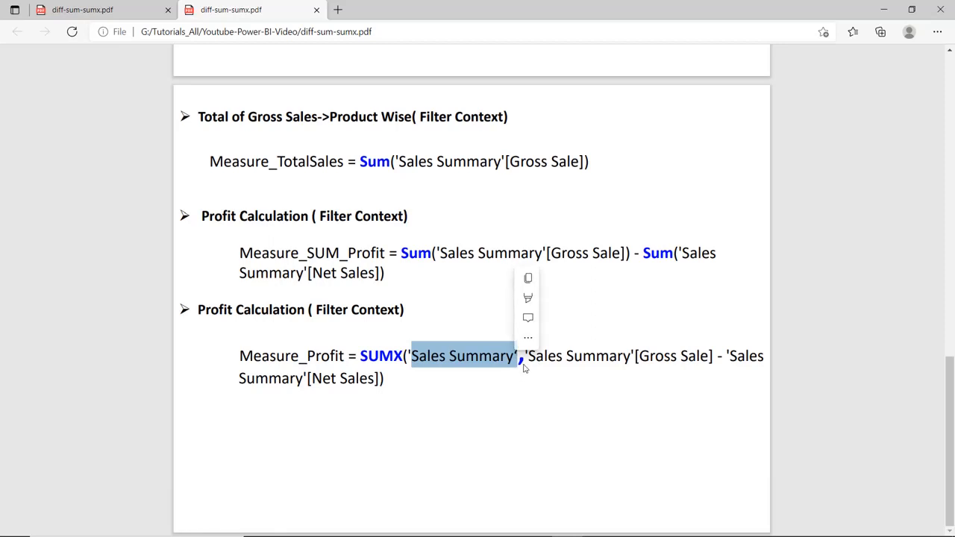